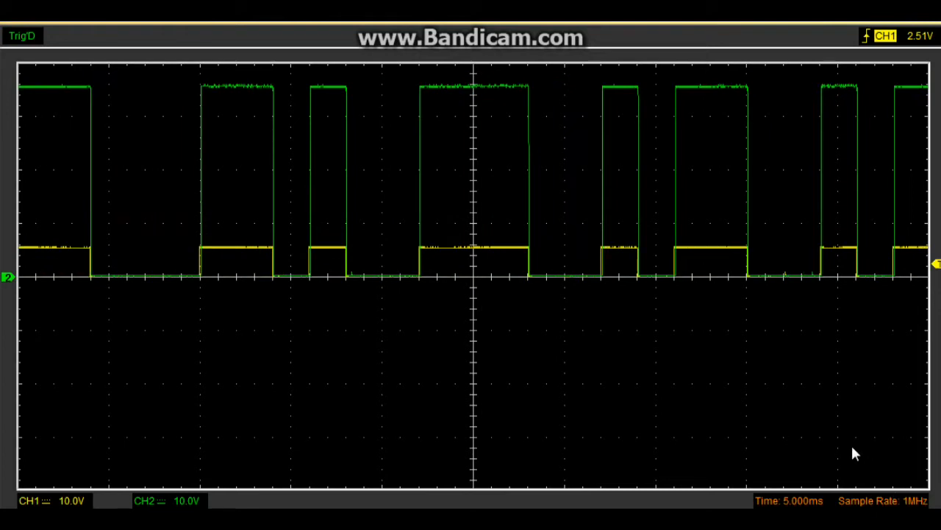
Stop acquisition to freeze the yellow transmitter and green receiver traces, then resume in auto mode
key(space)
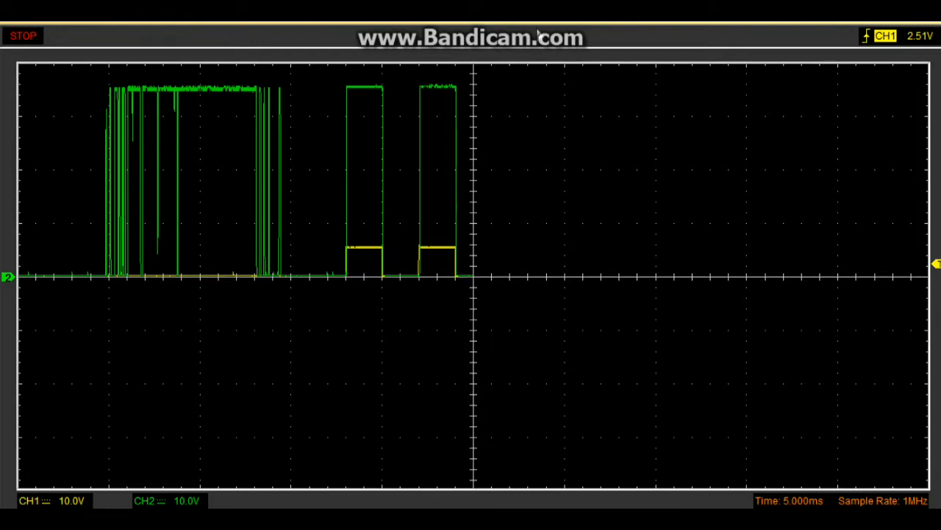
key(F5)
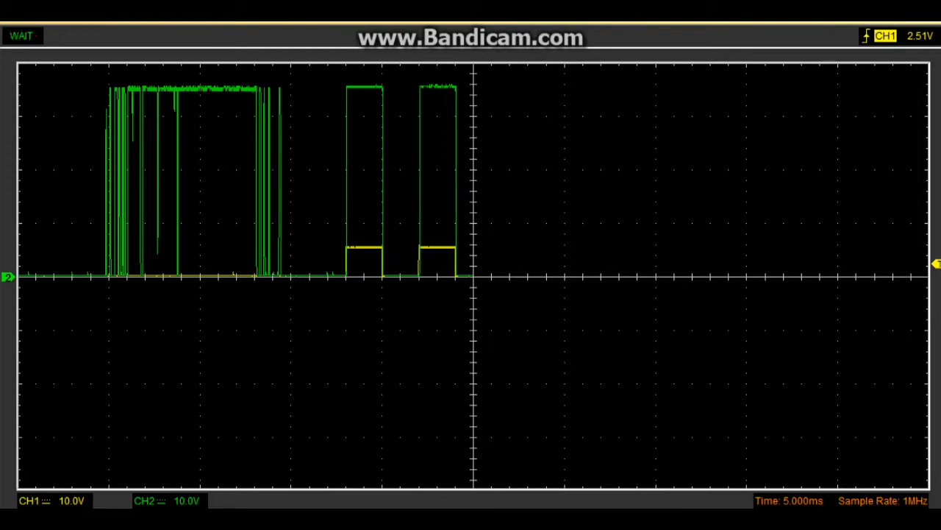